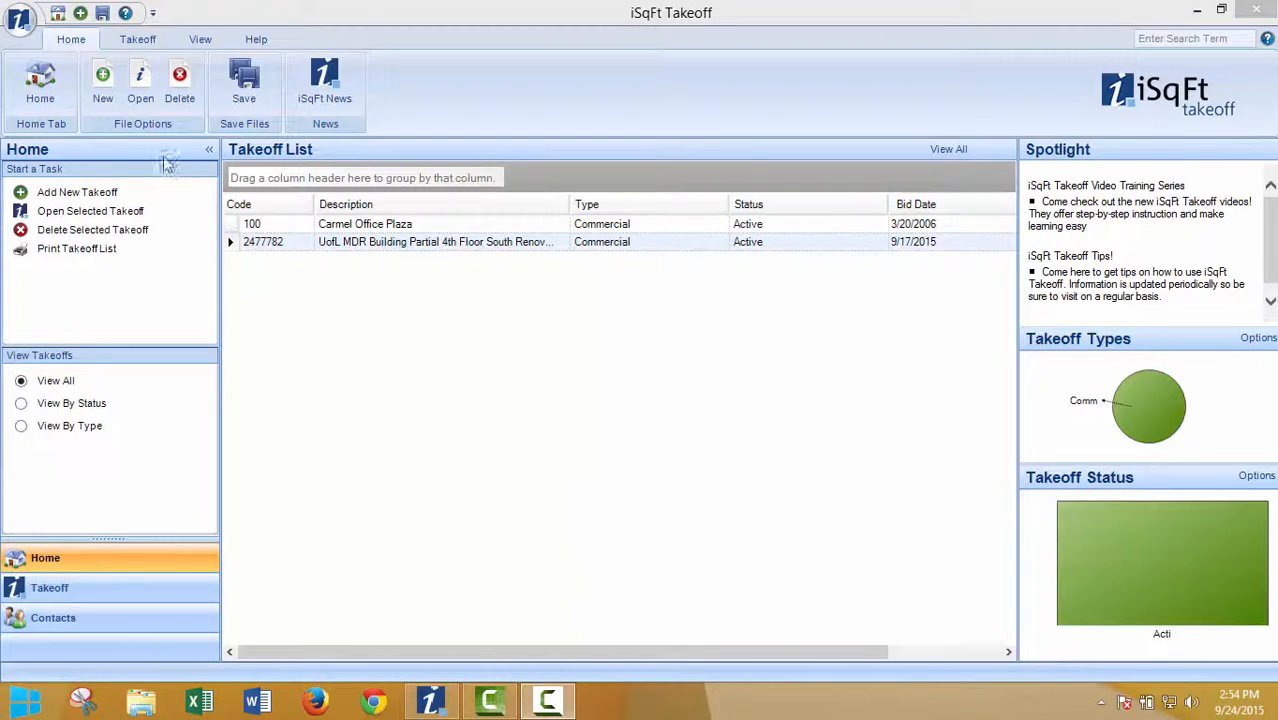
- Start a new takeoff with code 101 and the description "Devou Park Golf Course Clubhouse"
left_click(102, 104)
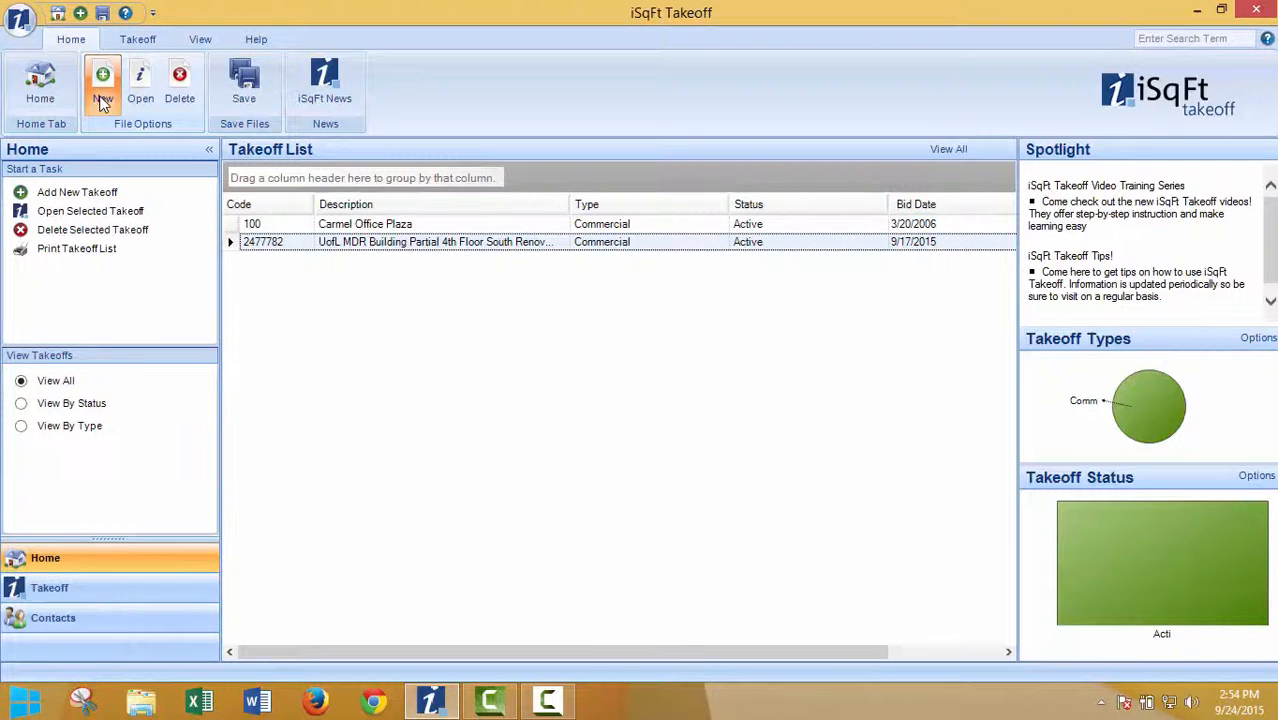
left_click(102, 104)
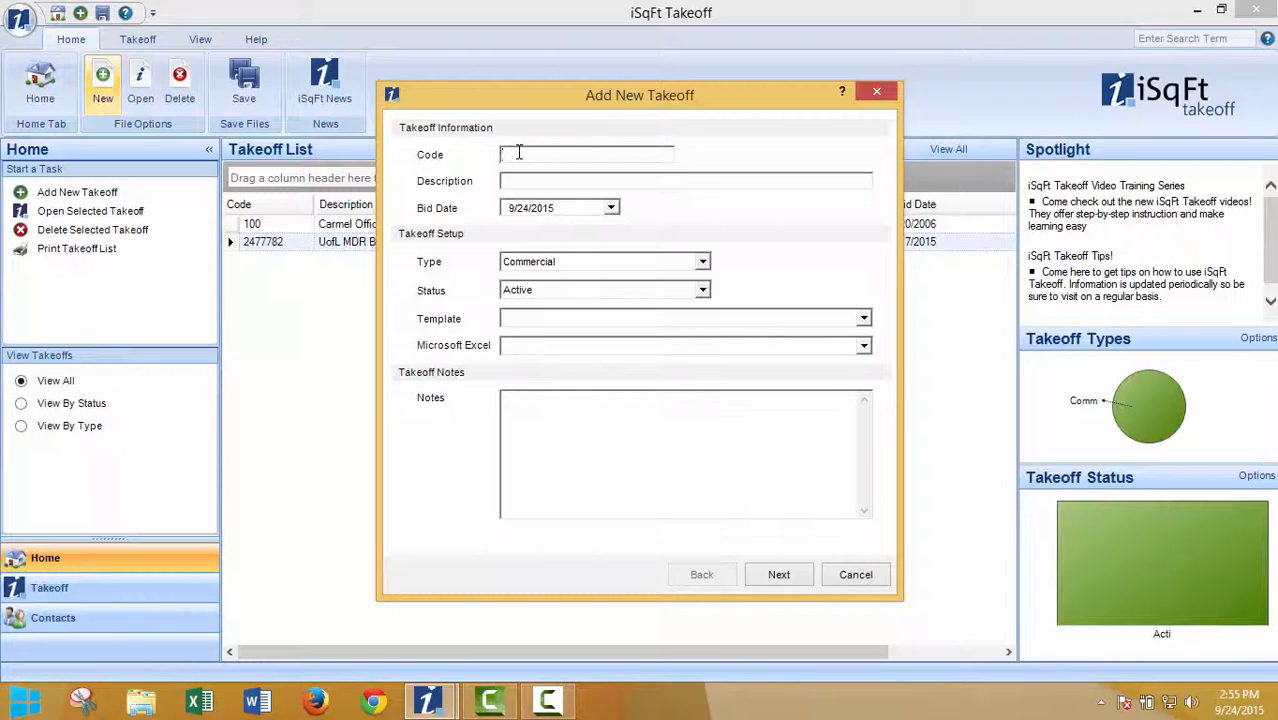
type("101")
left_click(517, 181)
type("Des")
type("ou Park ")
type("Golf")
type(" Course Blu")
key("BackSpace")
key("BackSpace")
key("BackSpace")
type("Clubhouse")
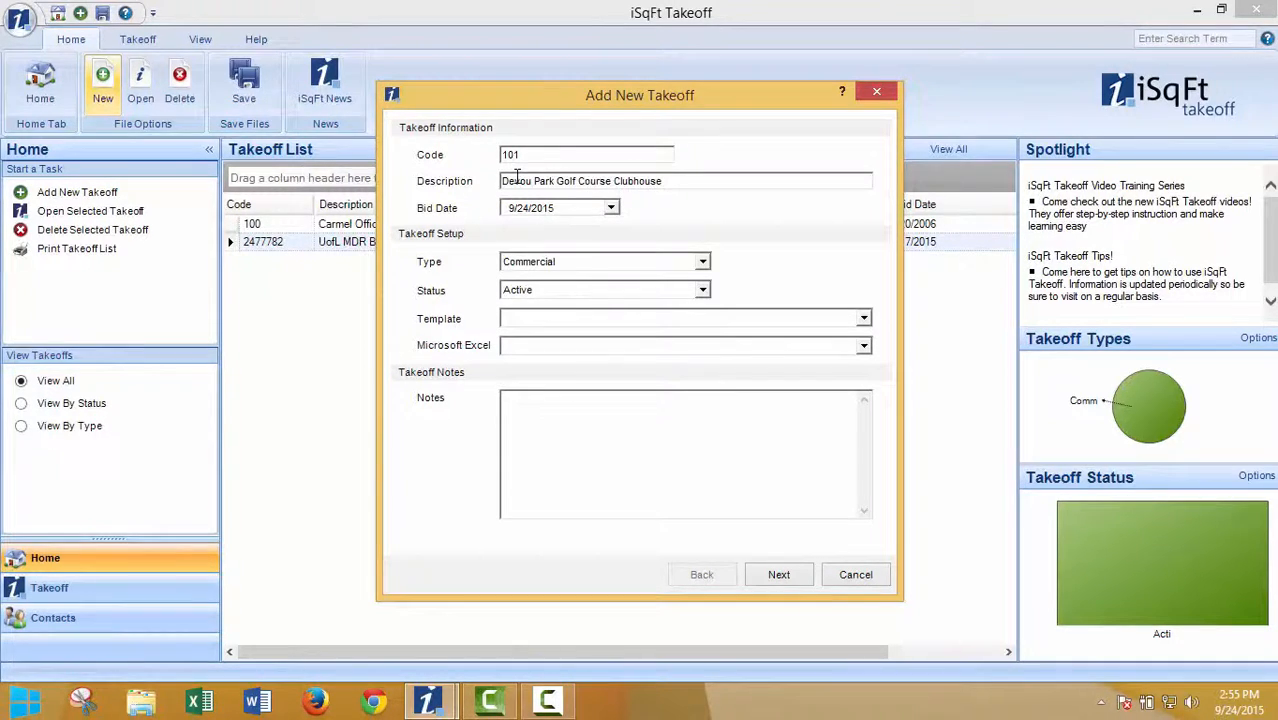
- Set the bid date to 10/2/2015, keep type Commercial and status Active, and continue to the takeoff drawings
left_click(611, 208)
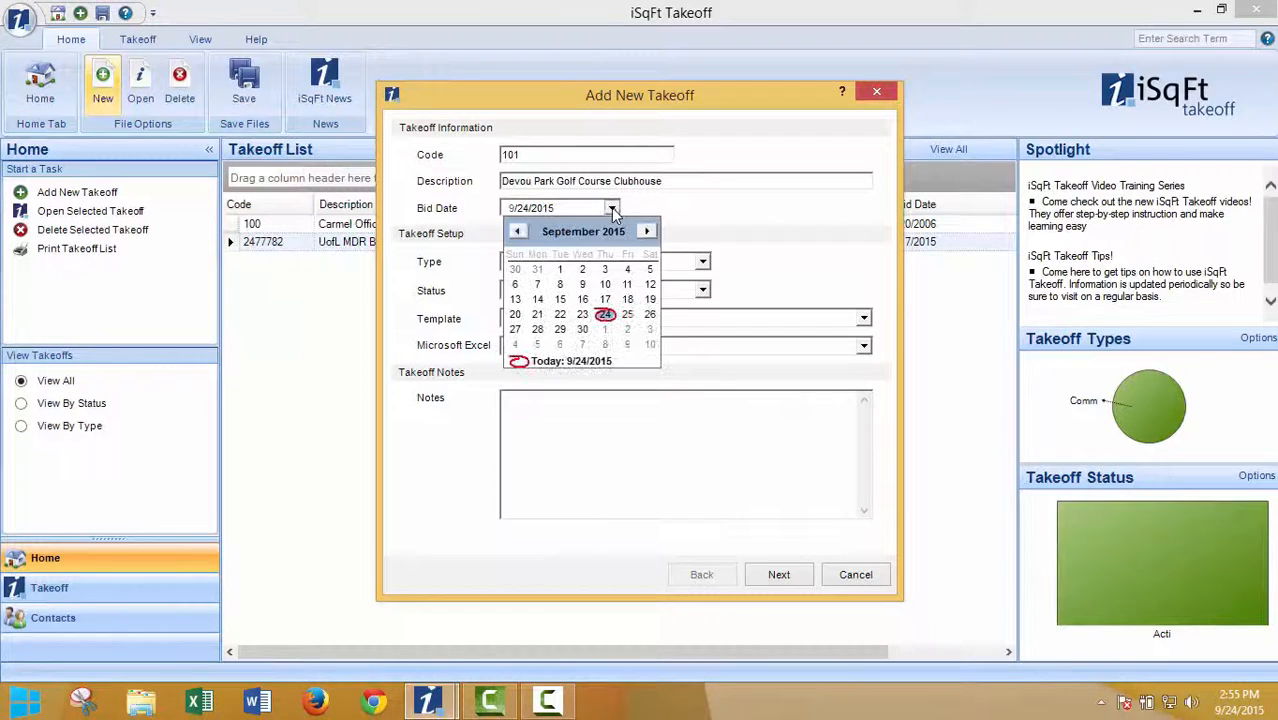
left_click(627, 329)
left_click(703, 262)
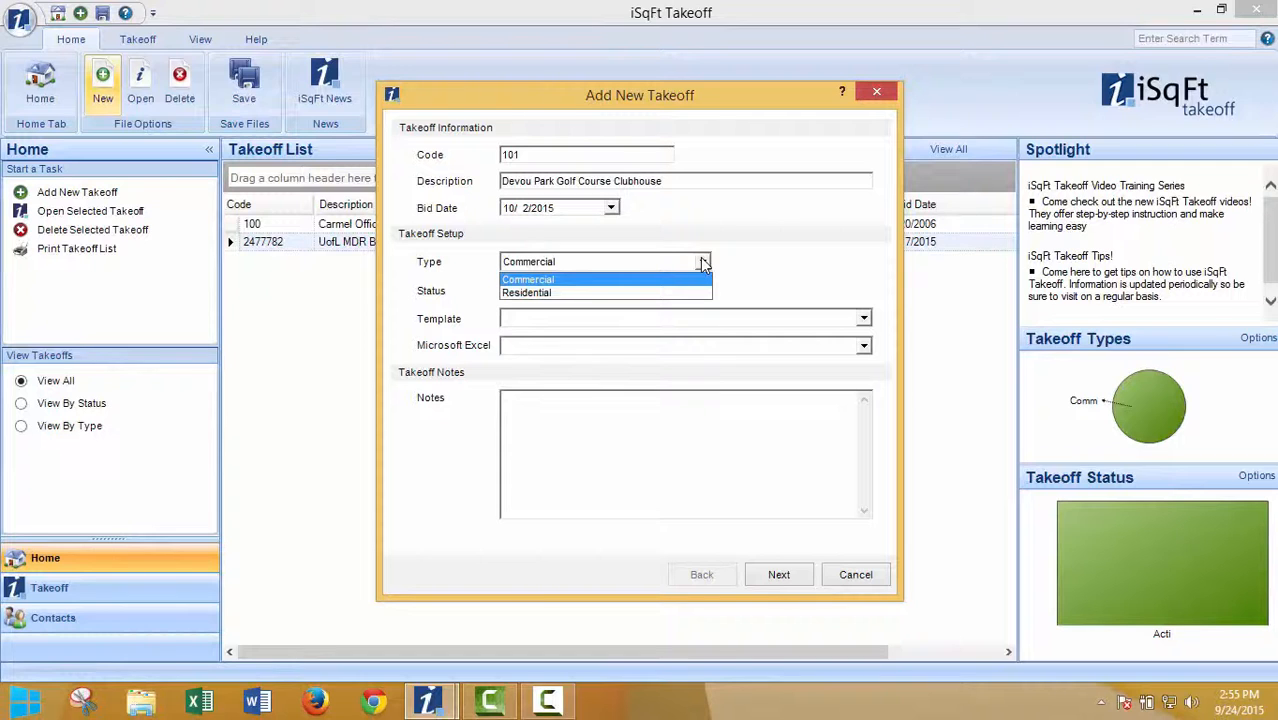
left_click(701, 259)
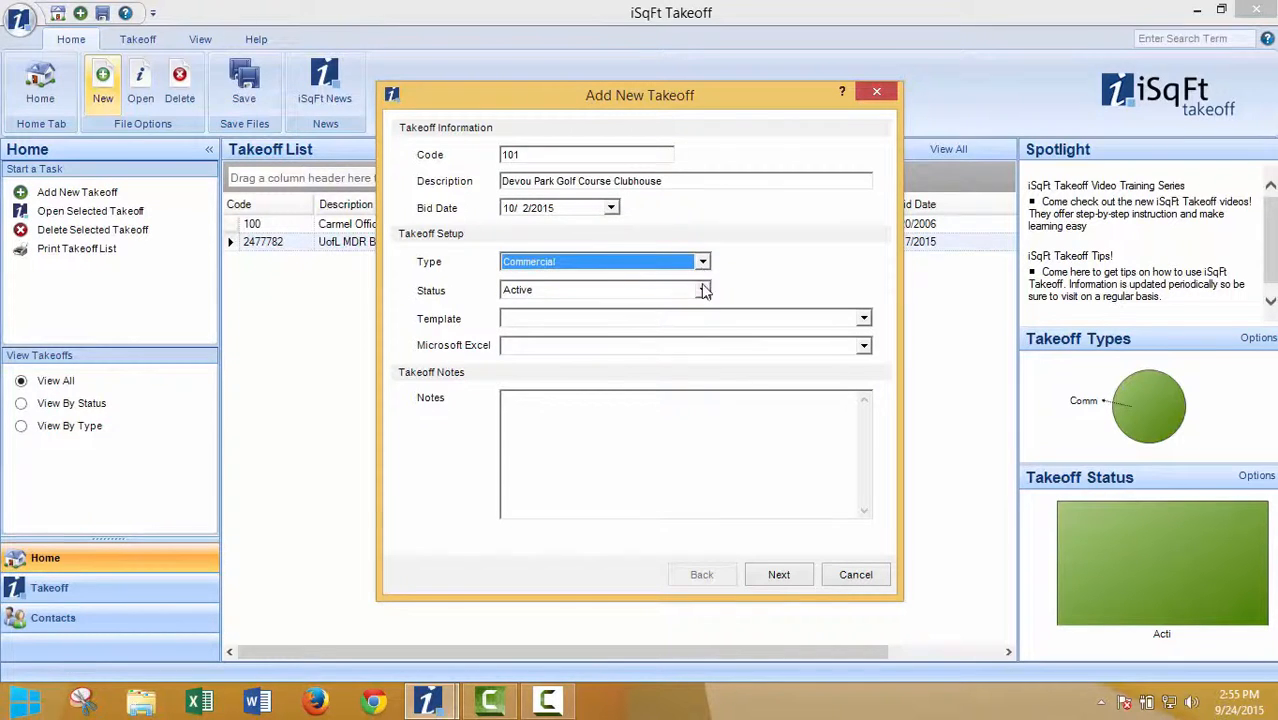
left_click(703, 291)
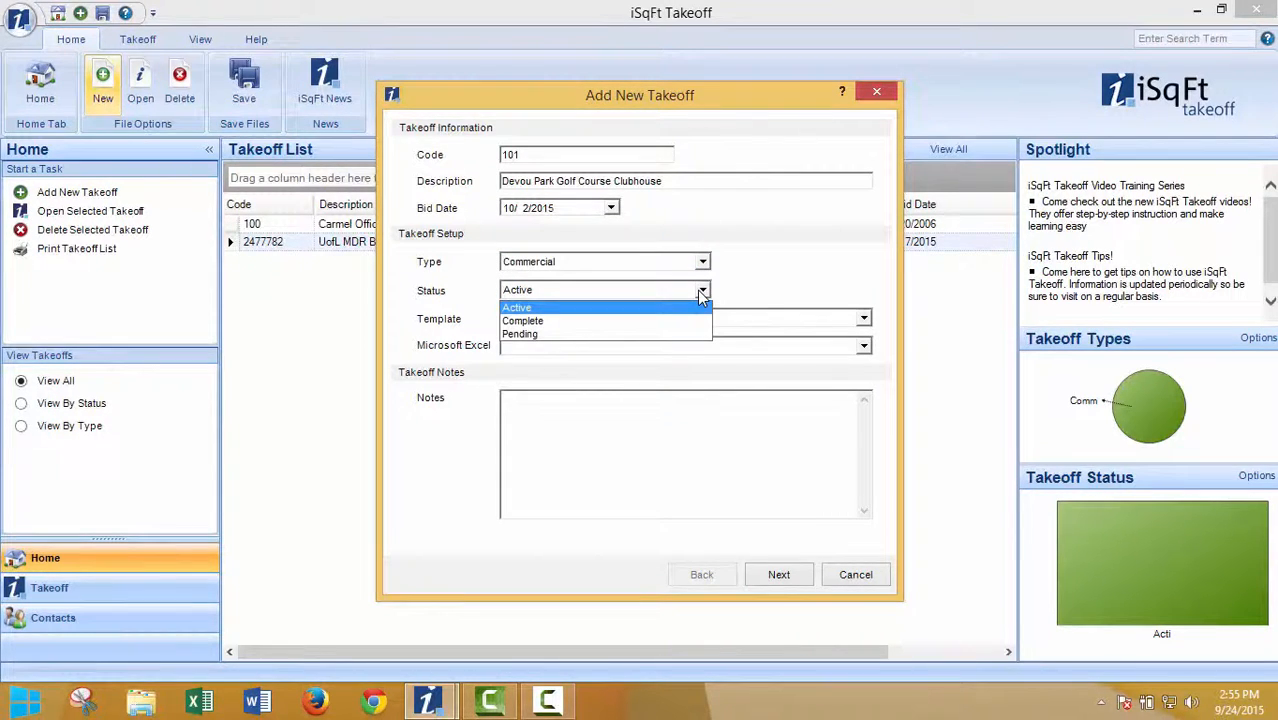
left_click(702, 292)
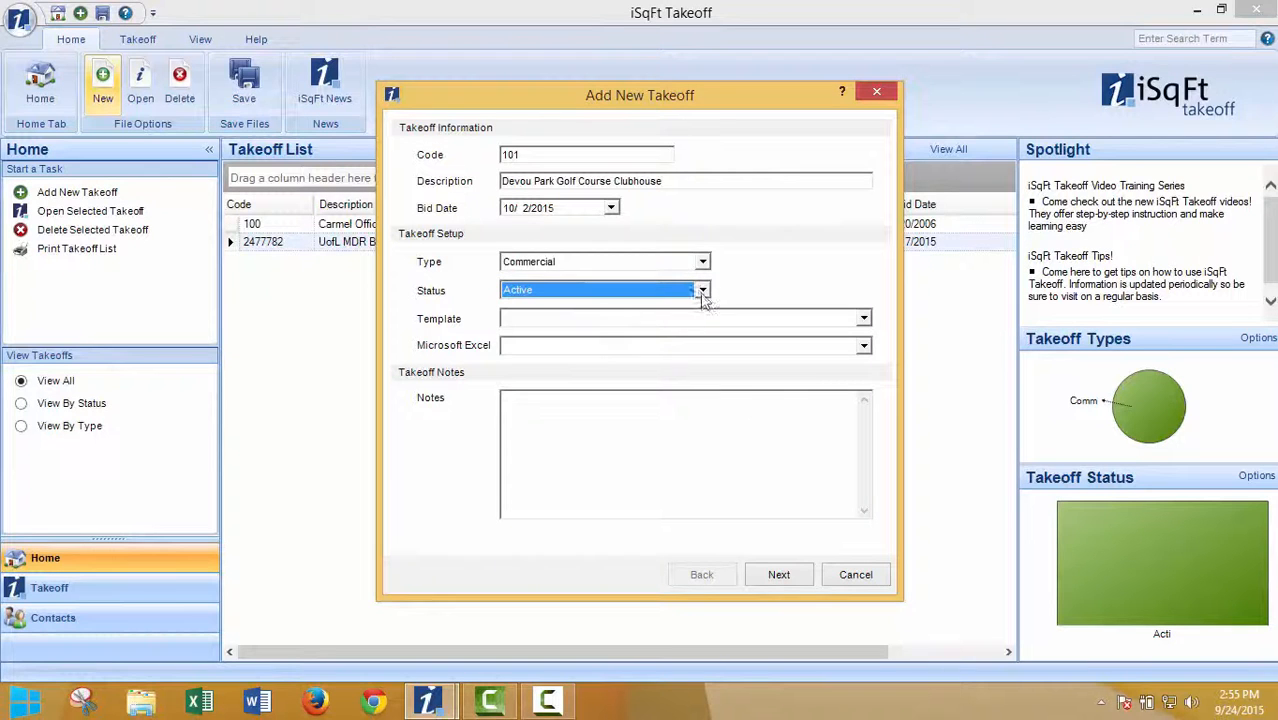
left_click(775, 578)
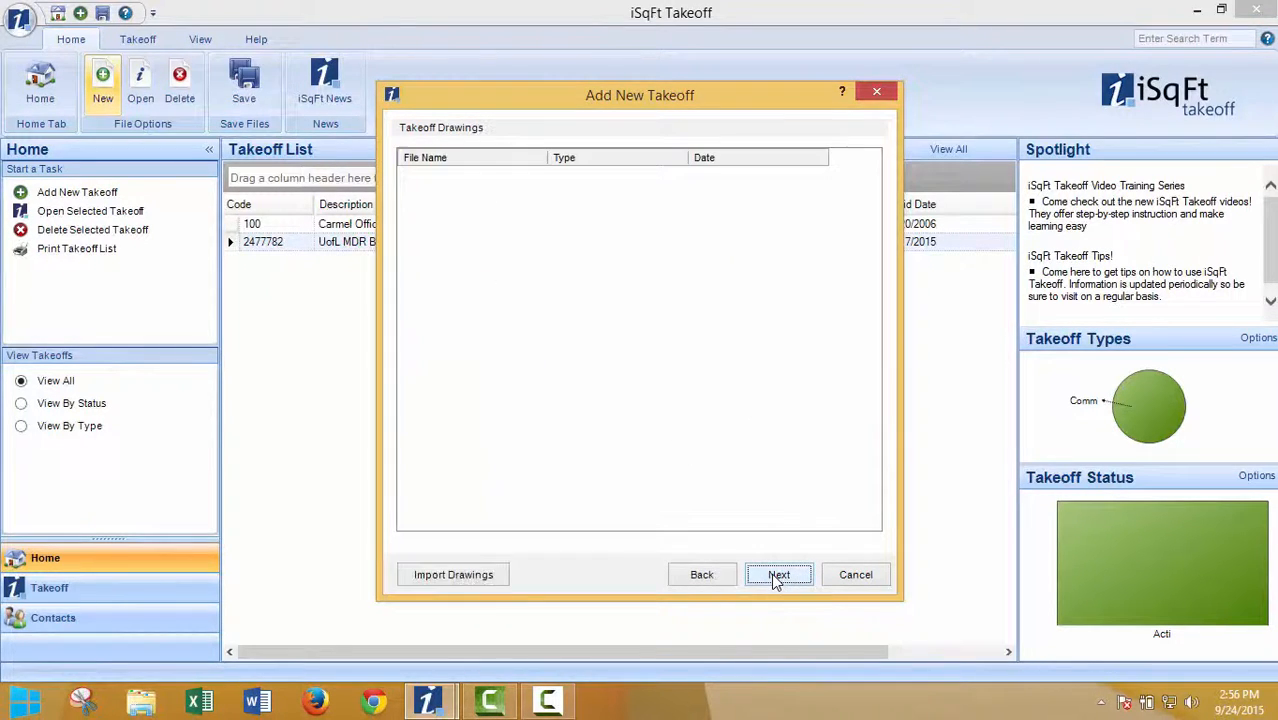
- Start importing drawings and open the Devou Park Golf Course Clubhouse folder
left_click(447, 583)
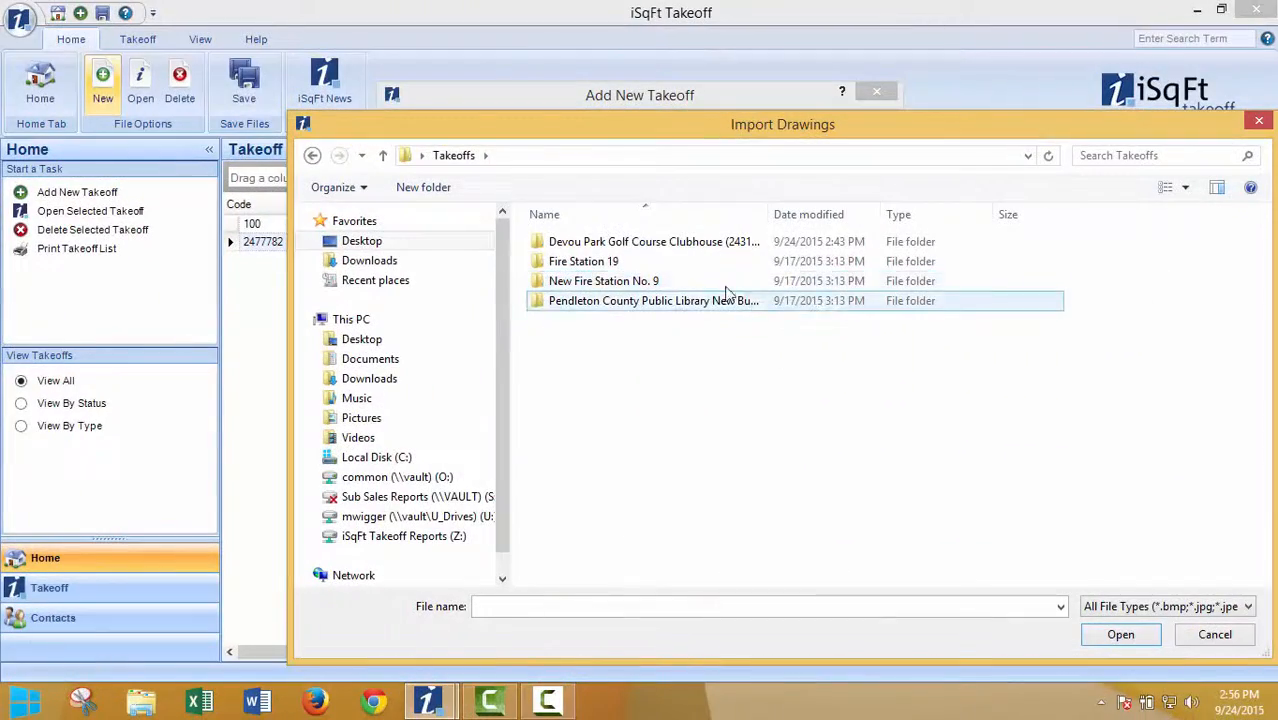
double_click(600, 241)
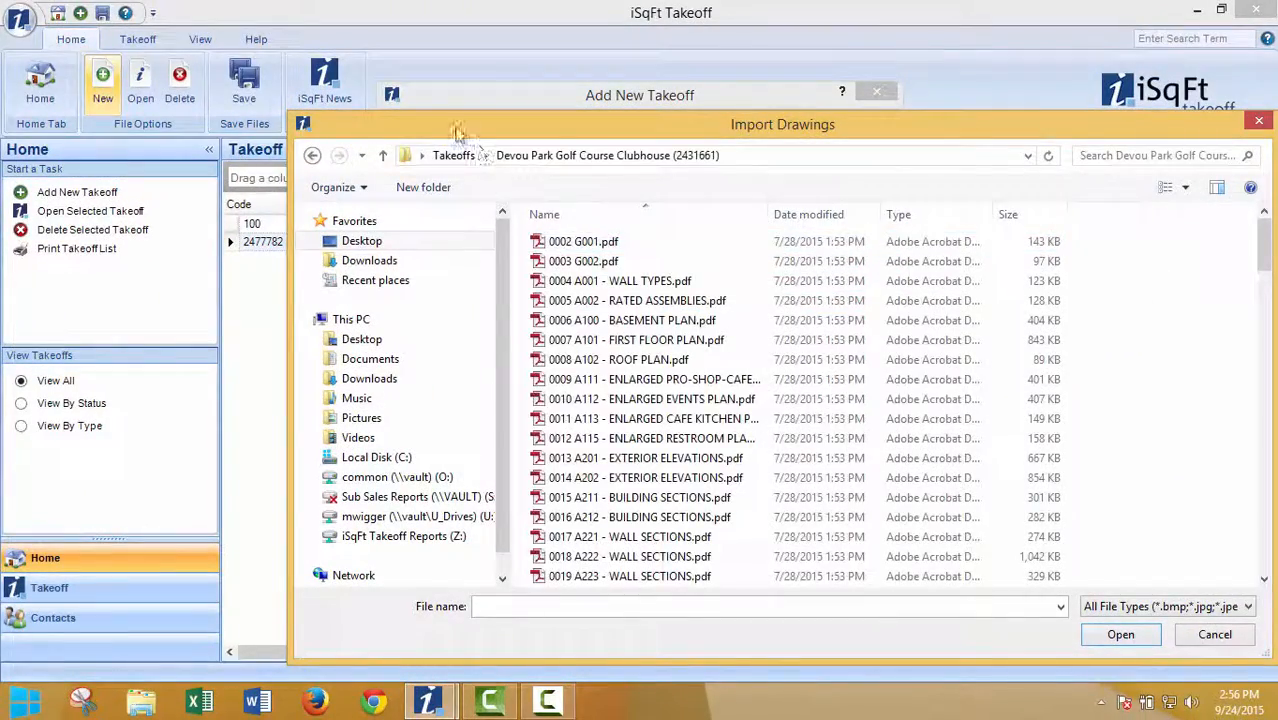
left_click_drag(451, 124, 348, 73)
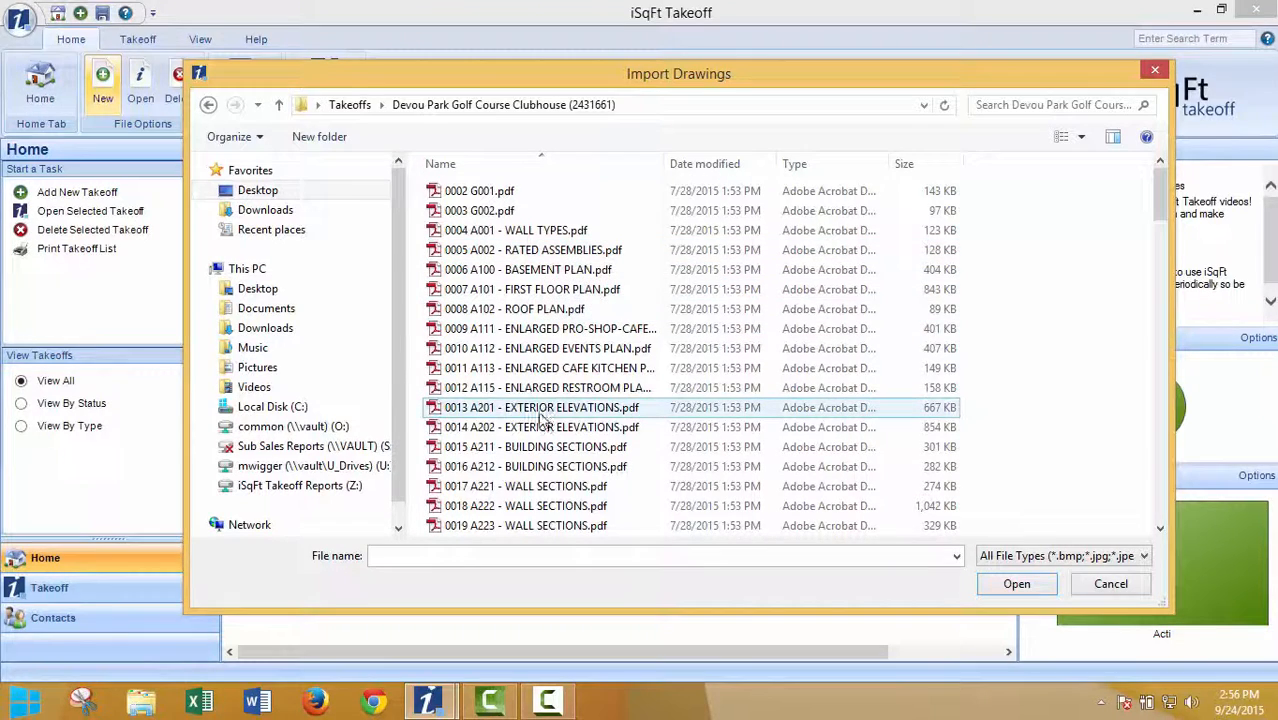
- Select the four reflected ceiling plan PDFs from 0029 A400 through 0032 A412
scroll(540, 418, "down", 4)
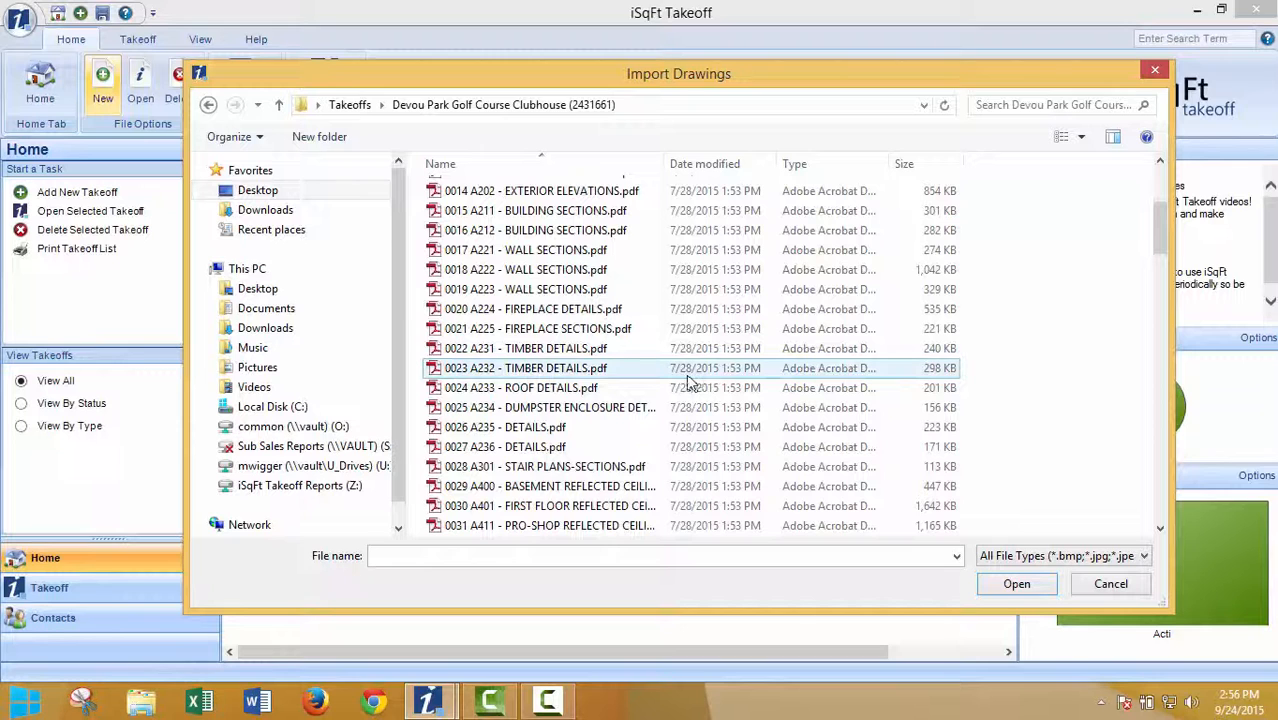
scroll(687, 378, "down", 2)
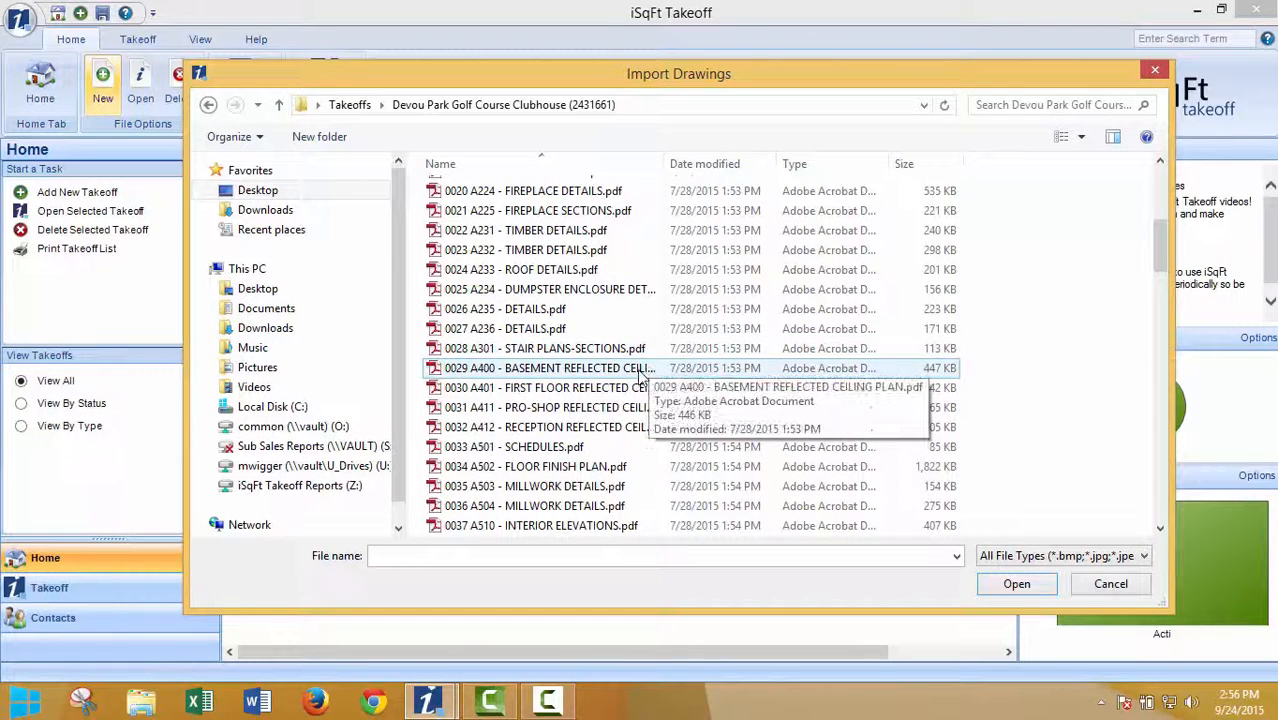
left_click(641, 370)
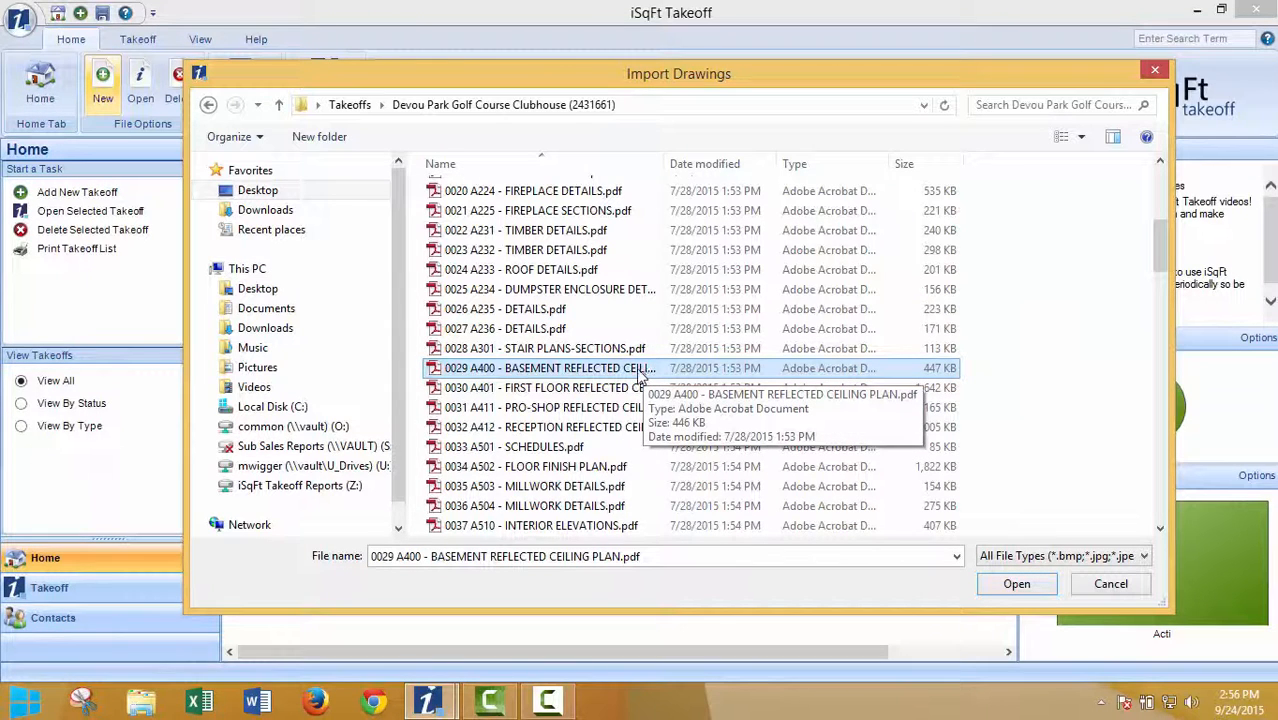
left_click(622, 388, "ctrl")
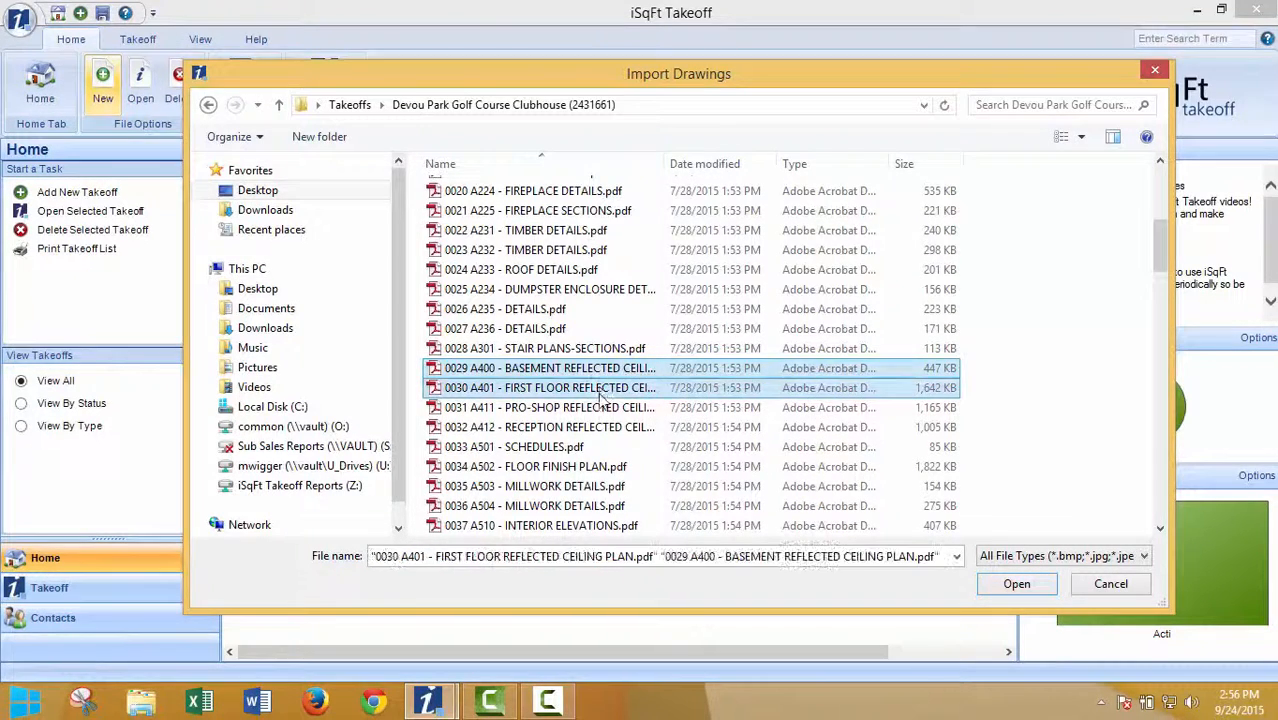
left_click(592, 408, "ctrl")
left_click(588, 429, "ctrl")
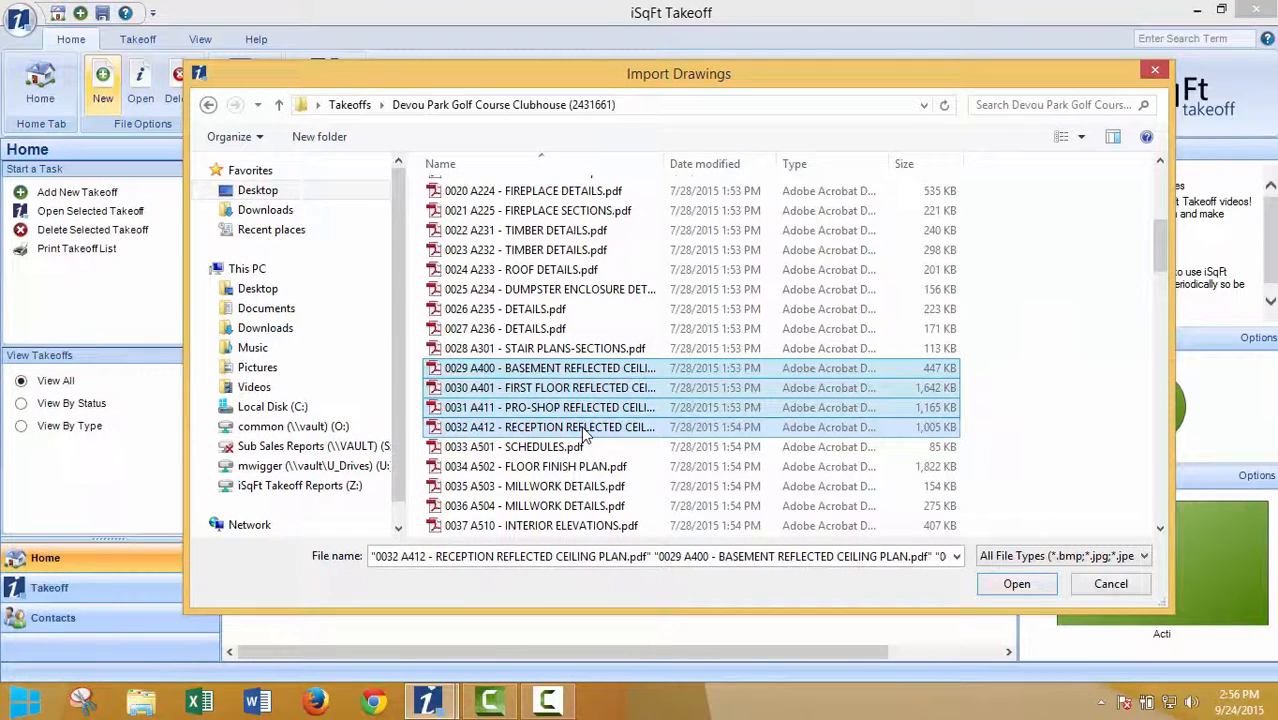
- Import the five drawings from 0008 A102 - ROOF PLAN through 0012 A115, and save the takeoff without adding contacts
scroll(588, 432, "up", 6)
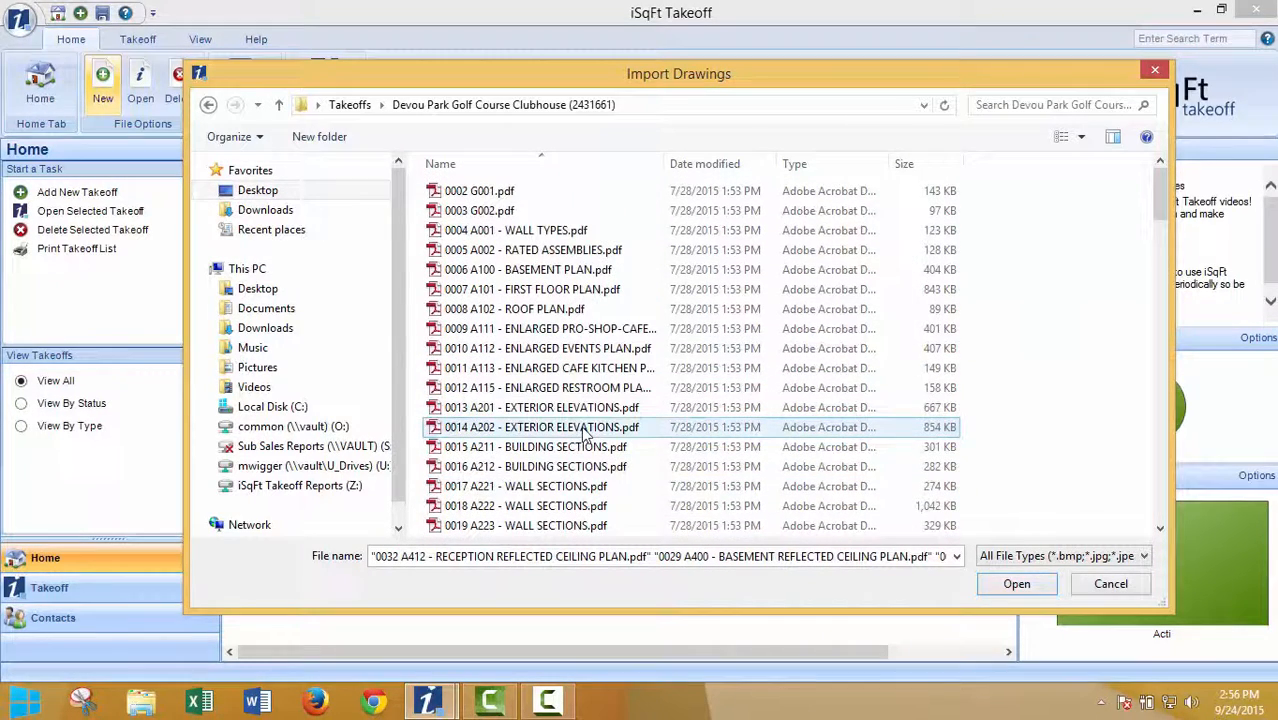
left_click(576, 312)
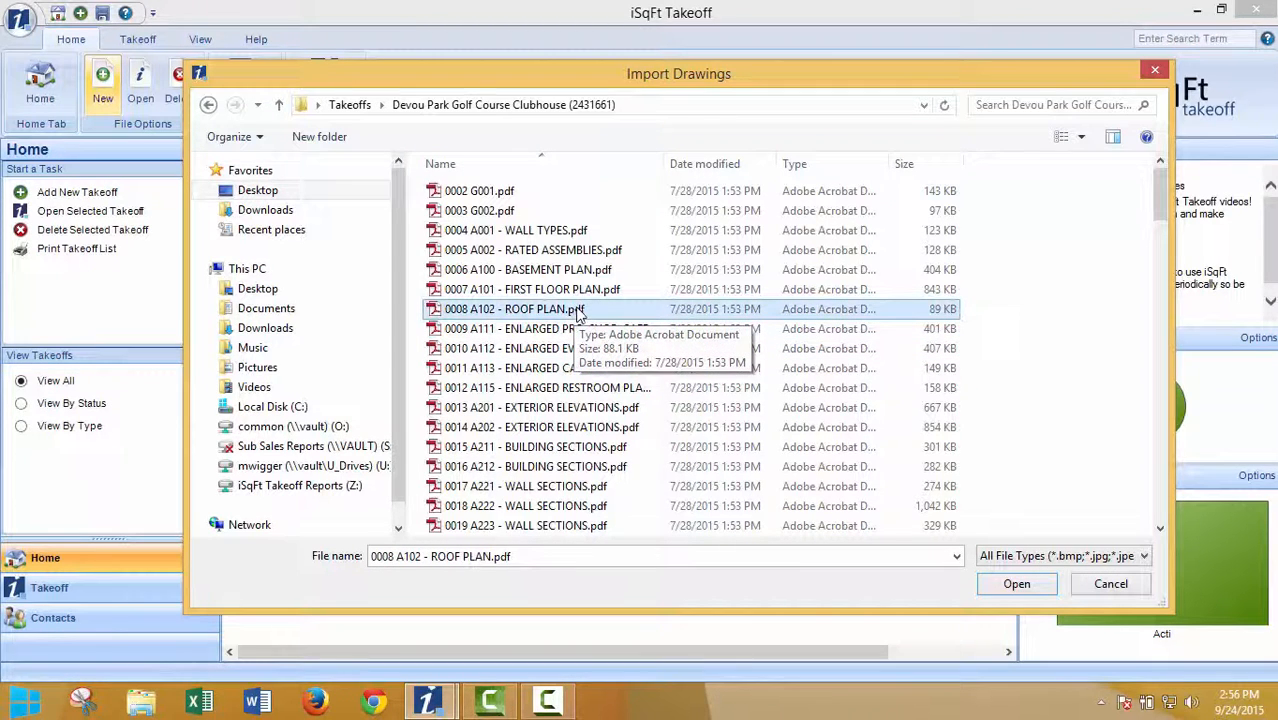
left_click(557, 390, "shift")
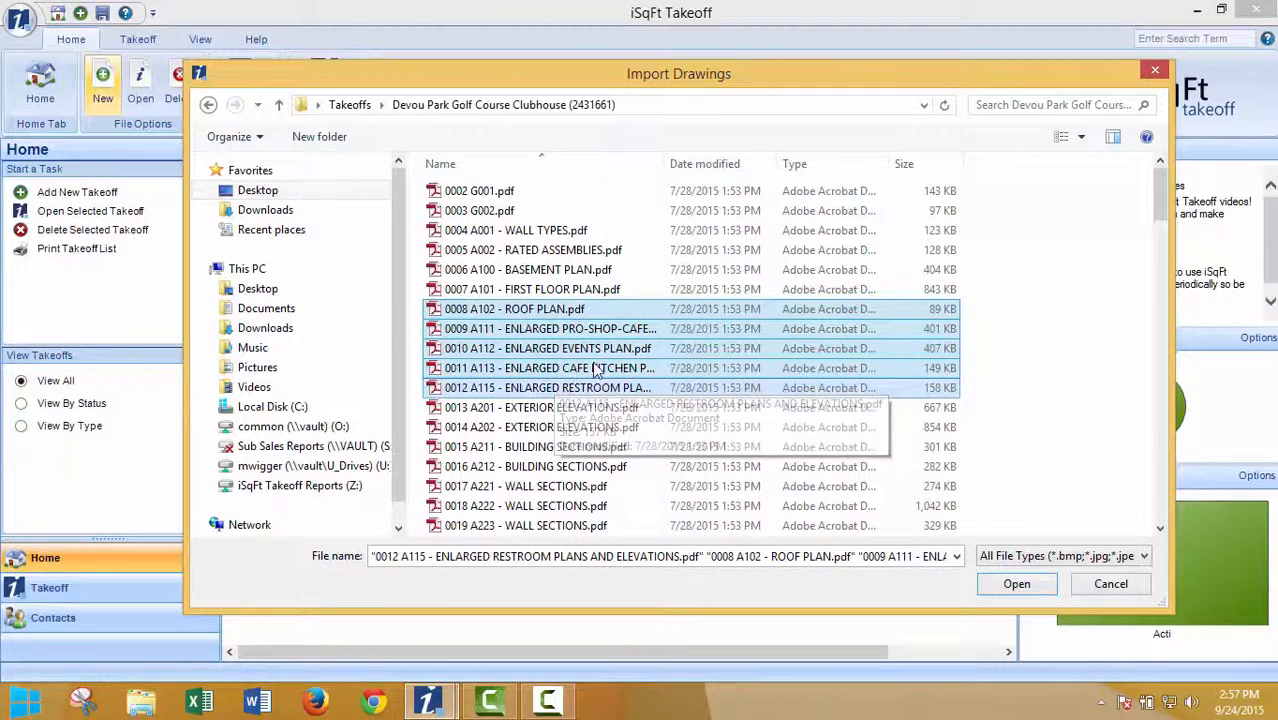
left_click(1005, 588)
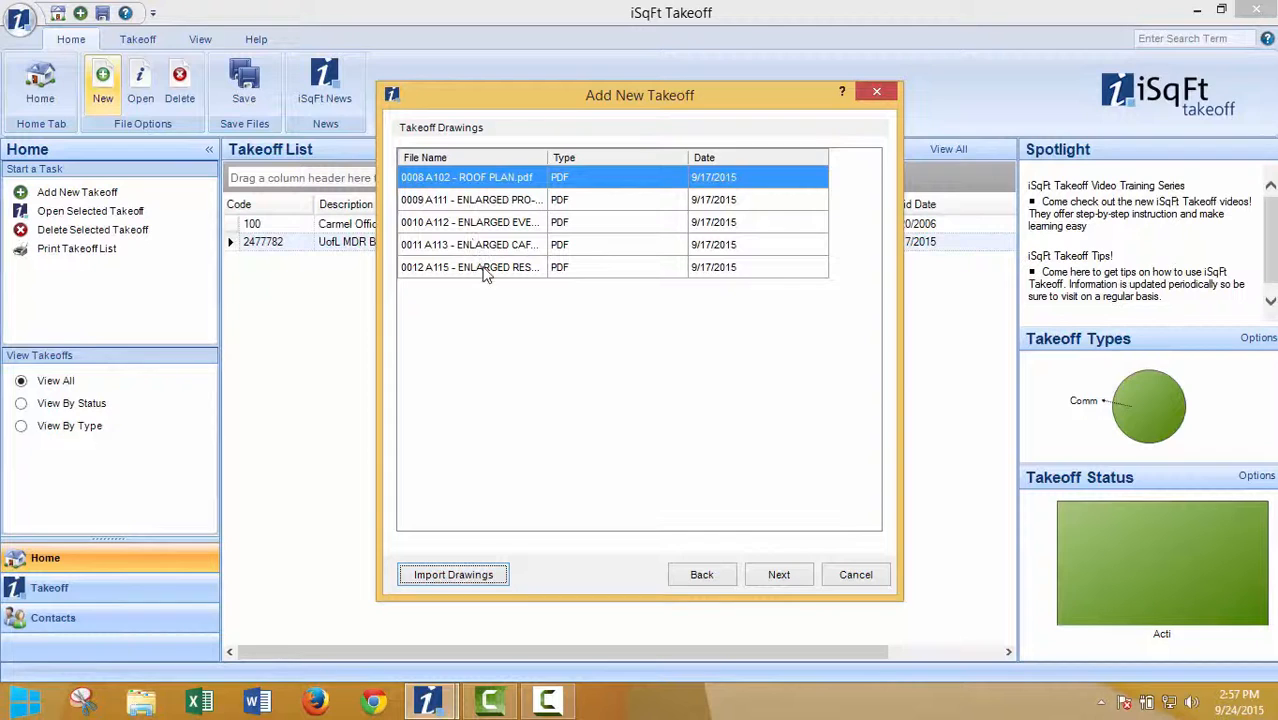
left_click(777, 578)
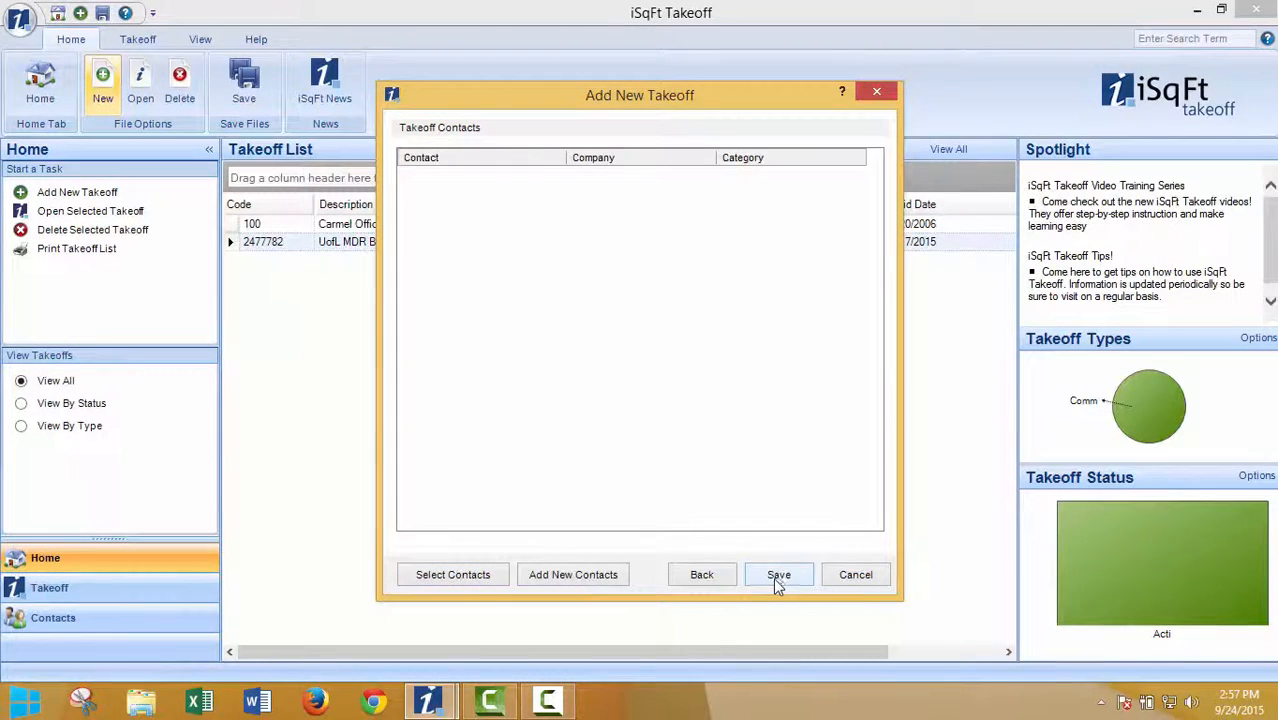
left_click(770, 577)
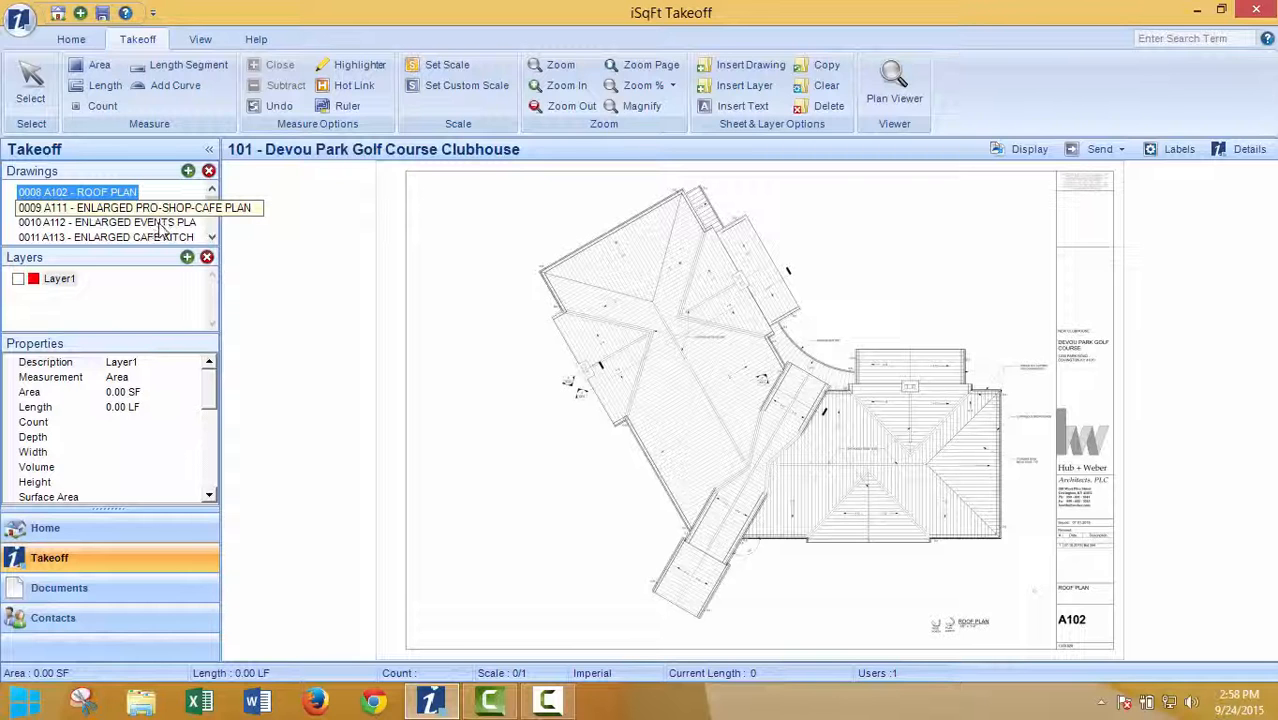
- View the enlarged events and cafe kitchen plans, and add drawings 0029 A400 through 0033 A501 to the takeoff
left_click(170, 224)
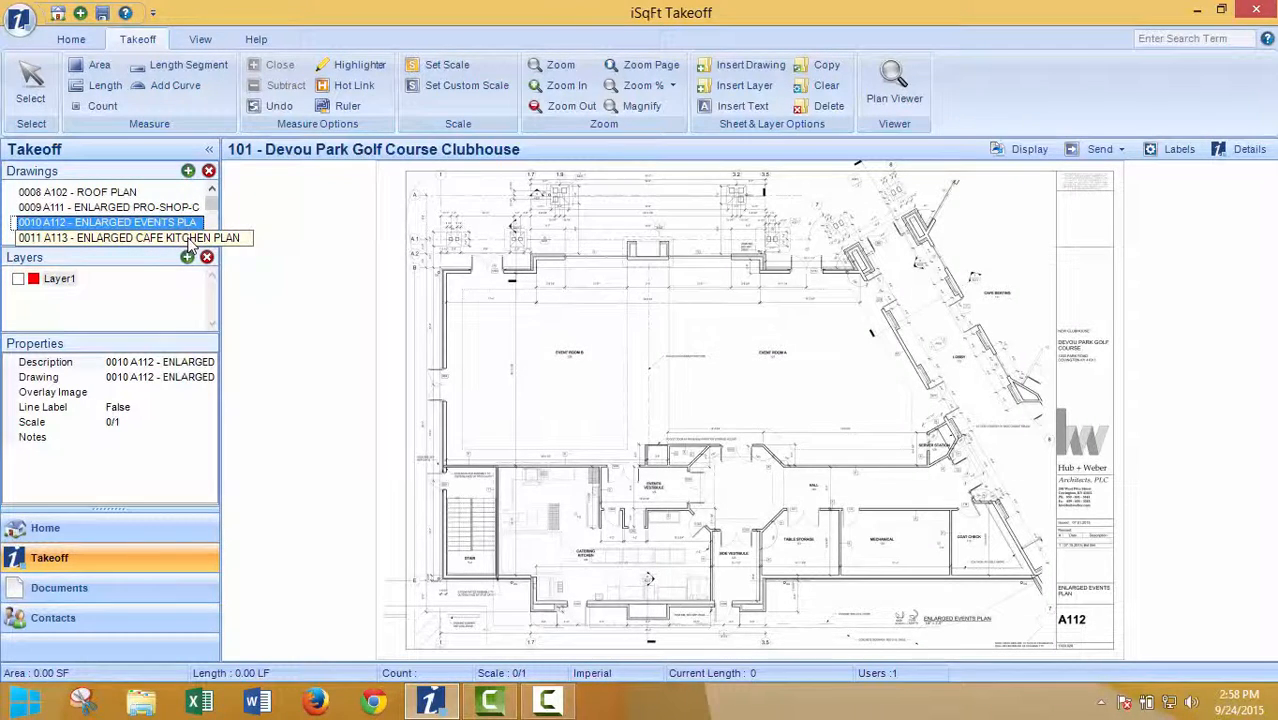
left_click(190, 240)
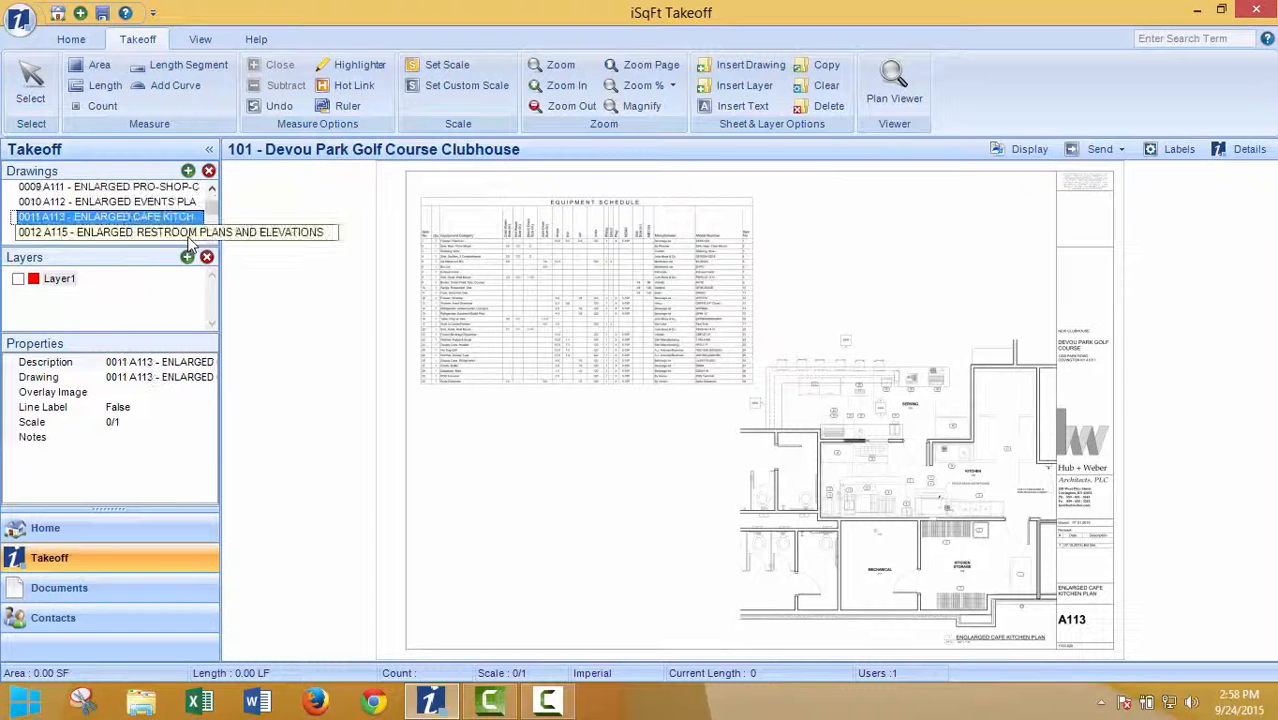
left_click(189, 175)
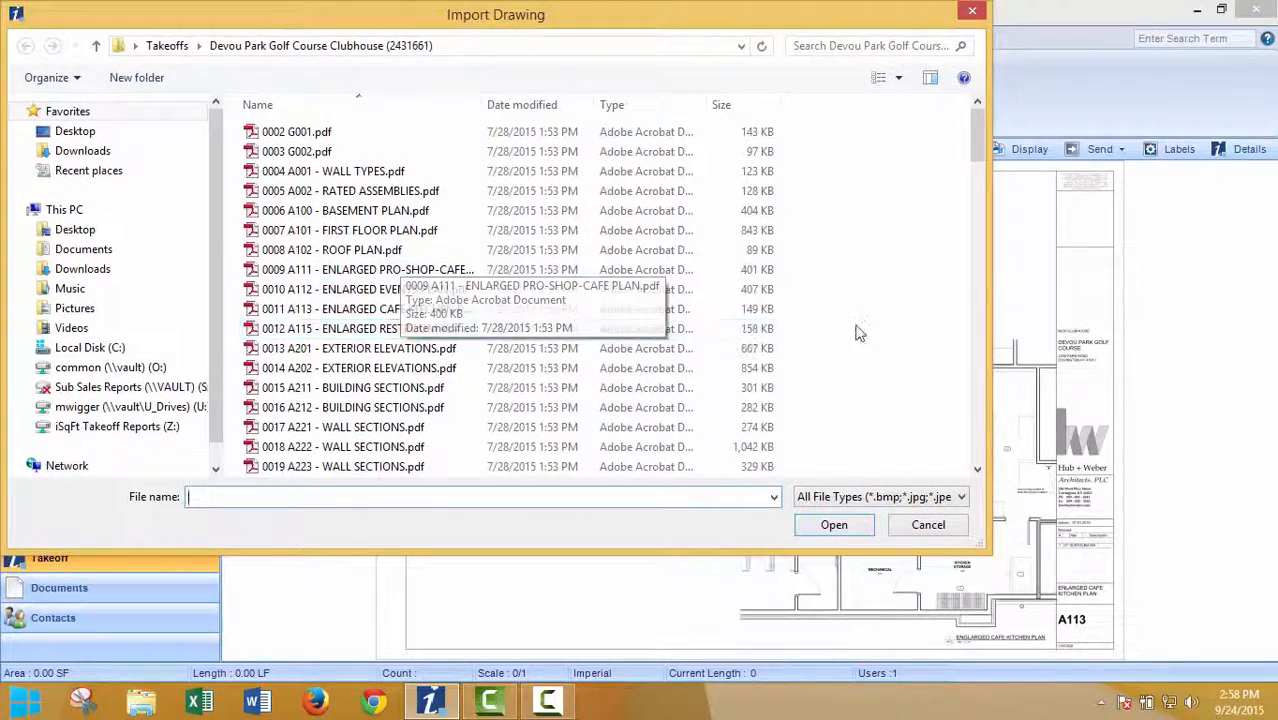
scroll(780, 353, "down", 5)
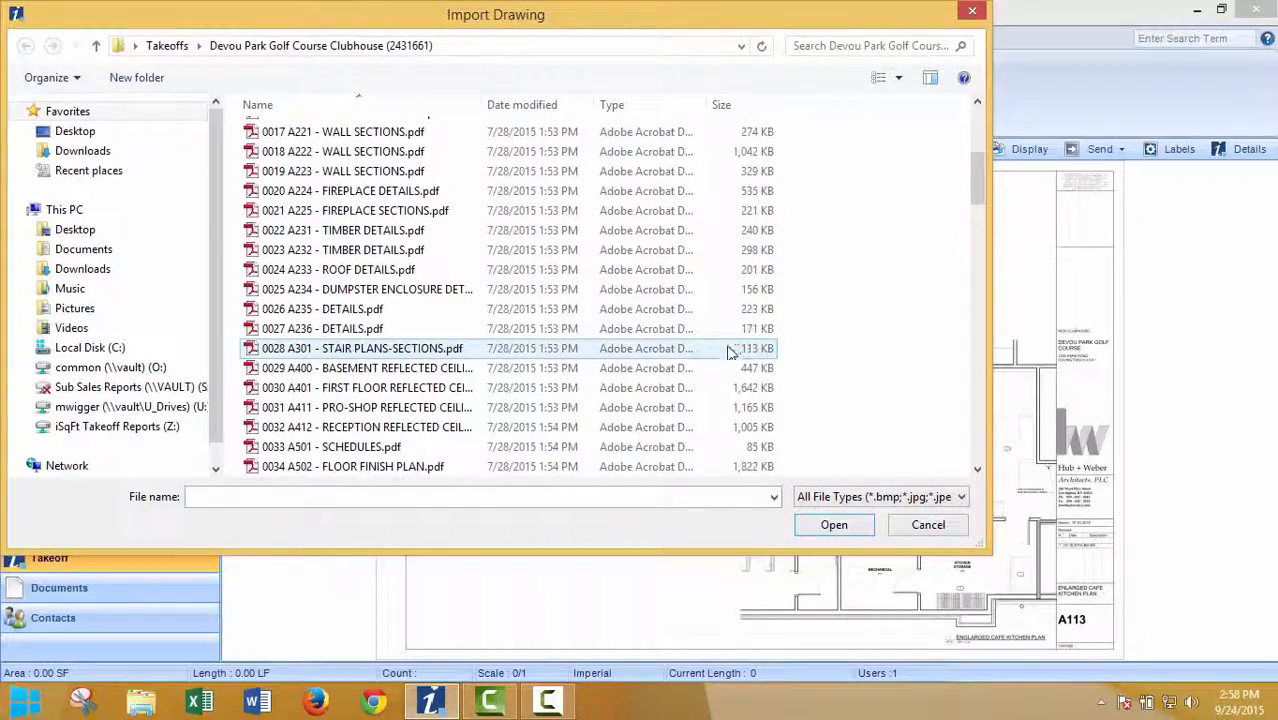
left_click(675, 370)
left_click_drag(675, 372, 575, 456)
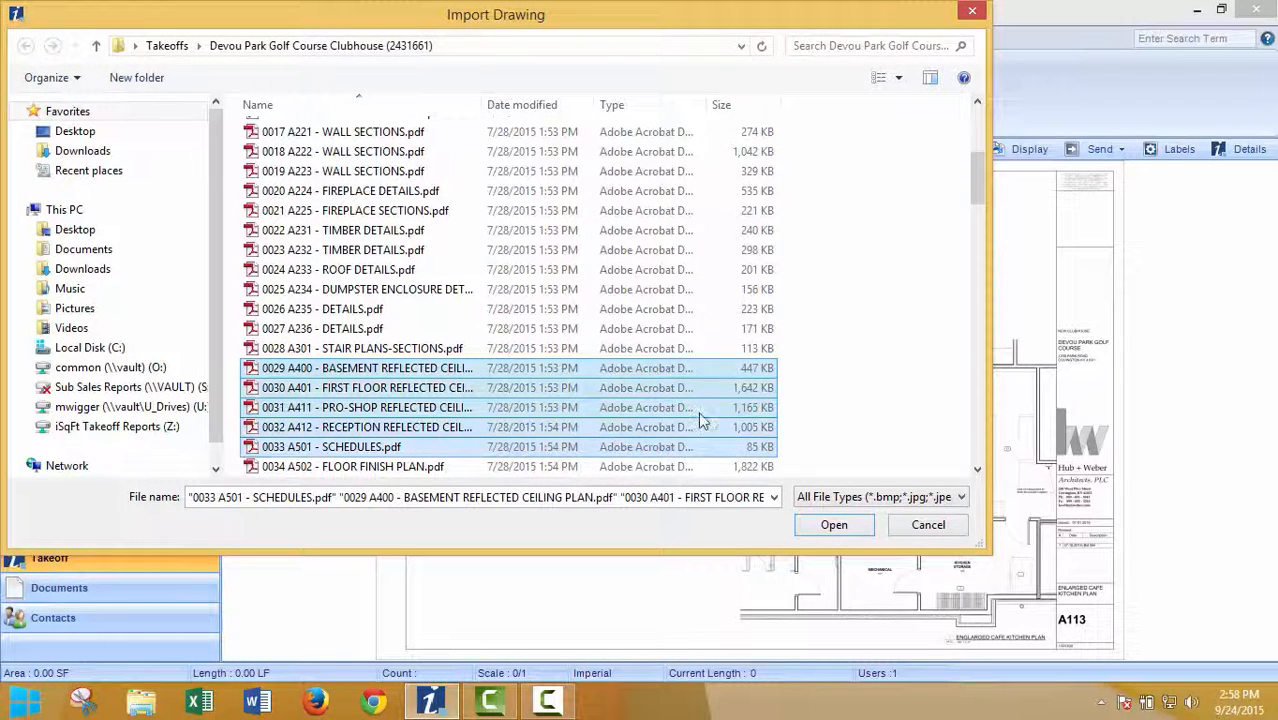
left_click(833, 526)
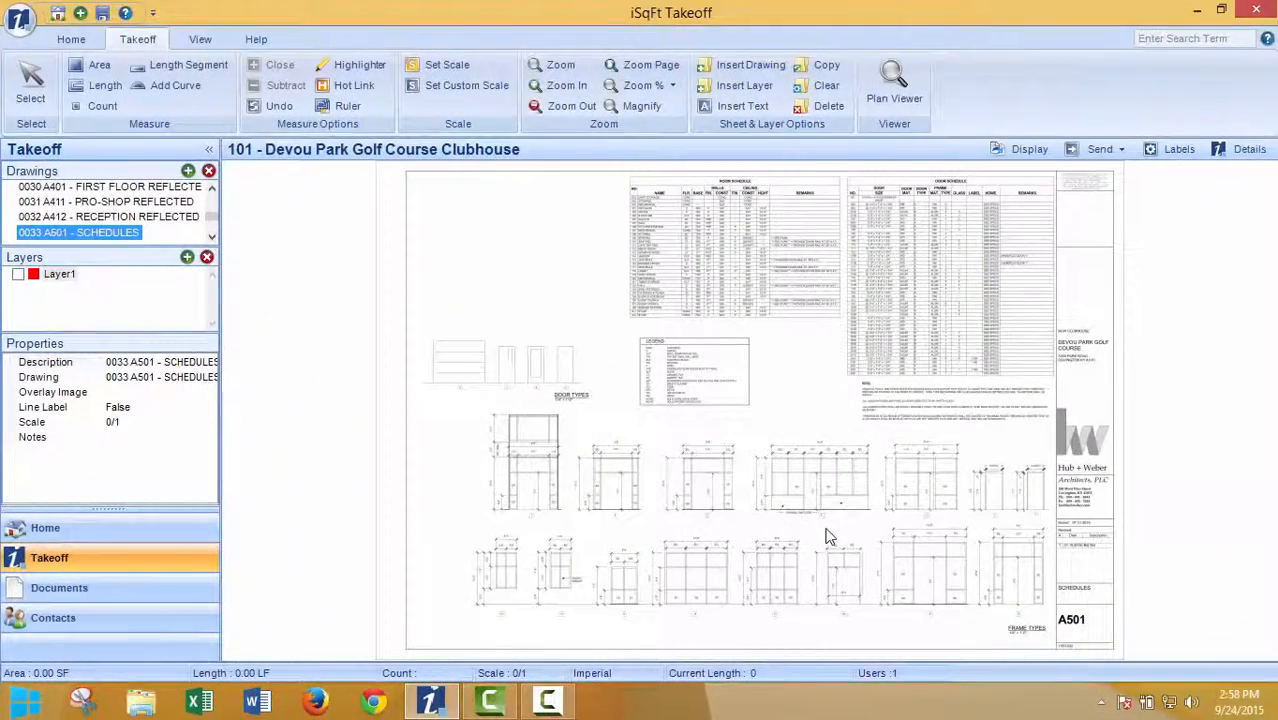
- View the reception and pro-shop reflected ceiling plans and look through the takeoff's list of drawings
left_click(128, 218)
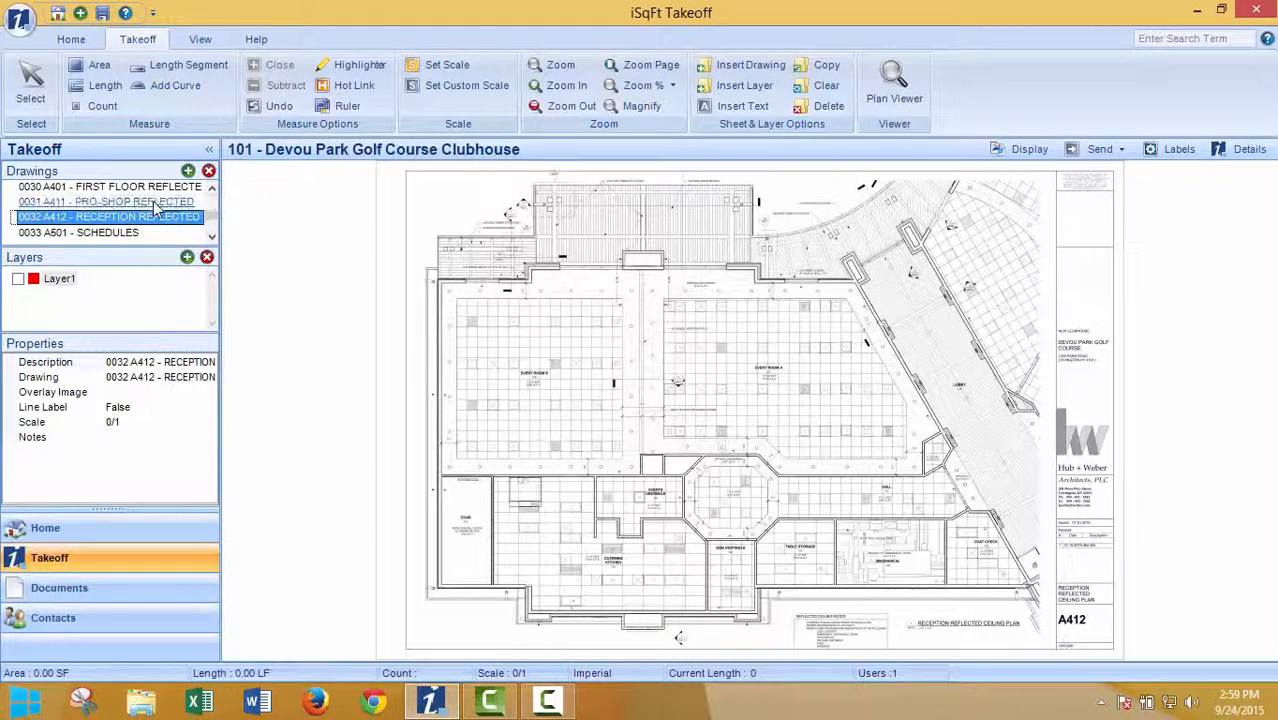
left_click(168, 203)
left_click(211, 188)
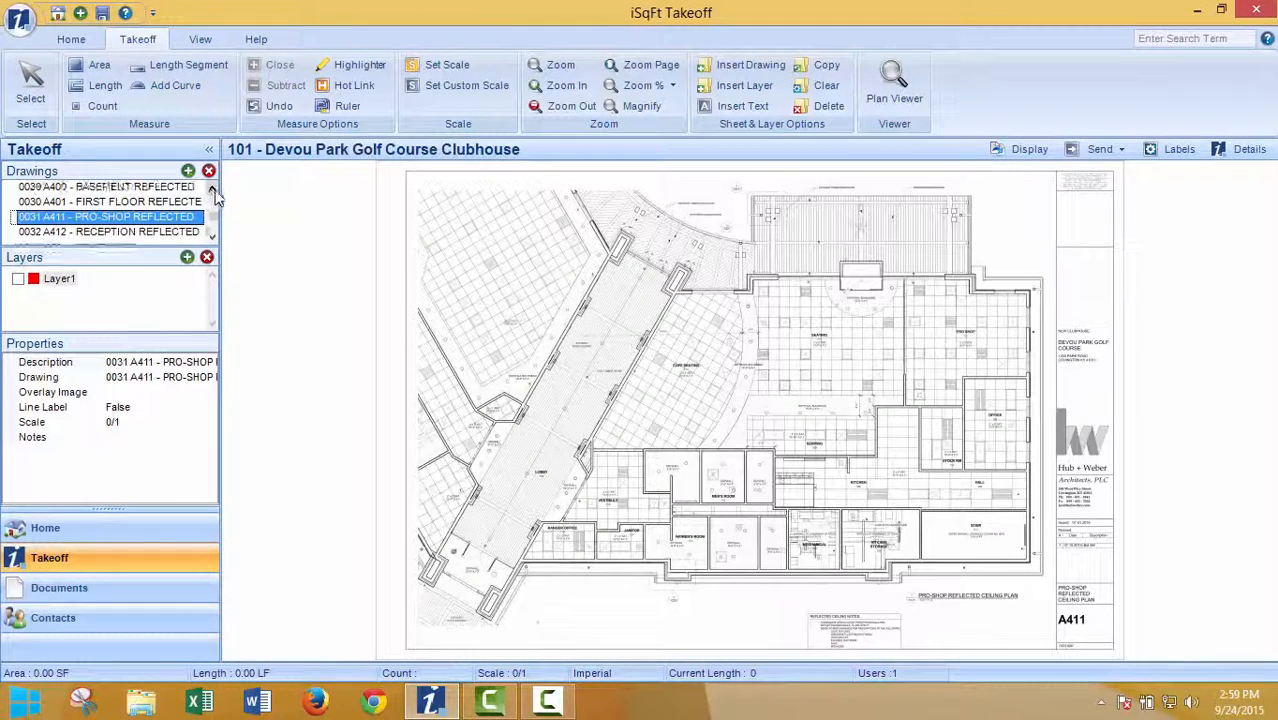
left_click(211, 188)
left_click(212, 189)
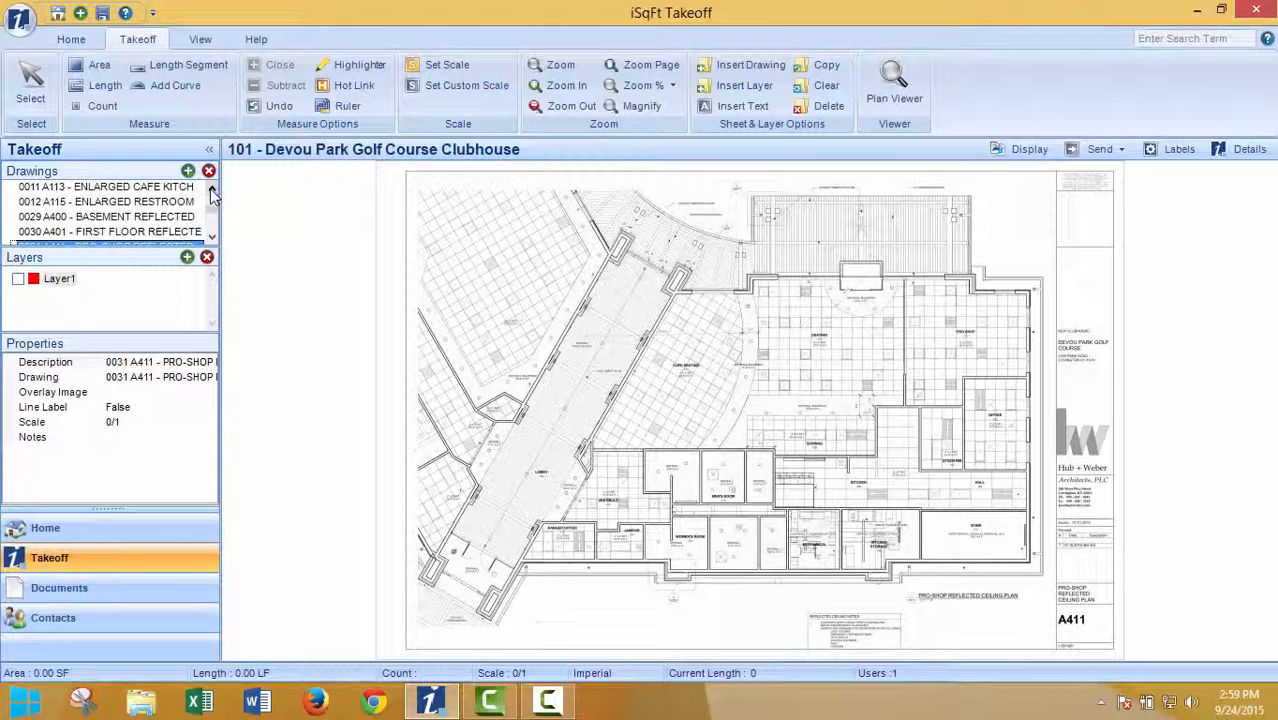
- Remove the drawing 0033 A501 - SCHEDULES from the takeoff
left_click(211, 237)
left_click(211, 237)
left_click(211, 237)
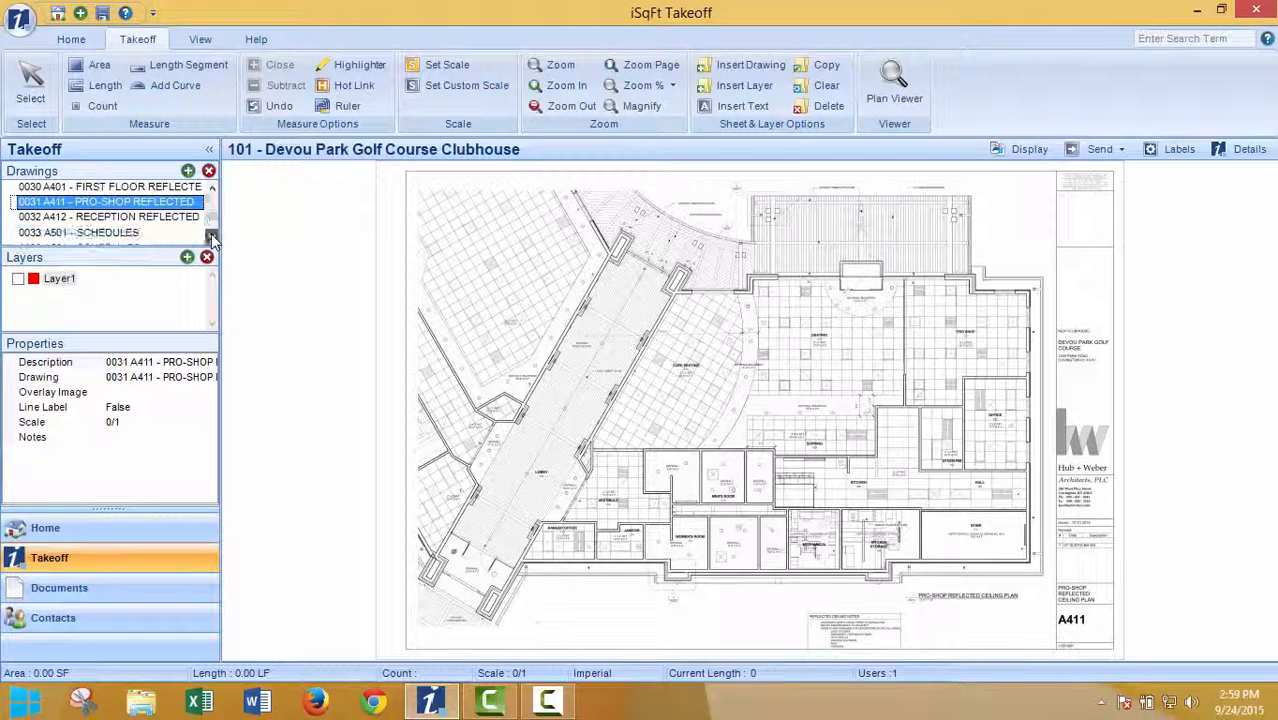
left_click(110, 237)
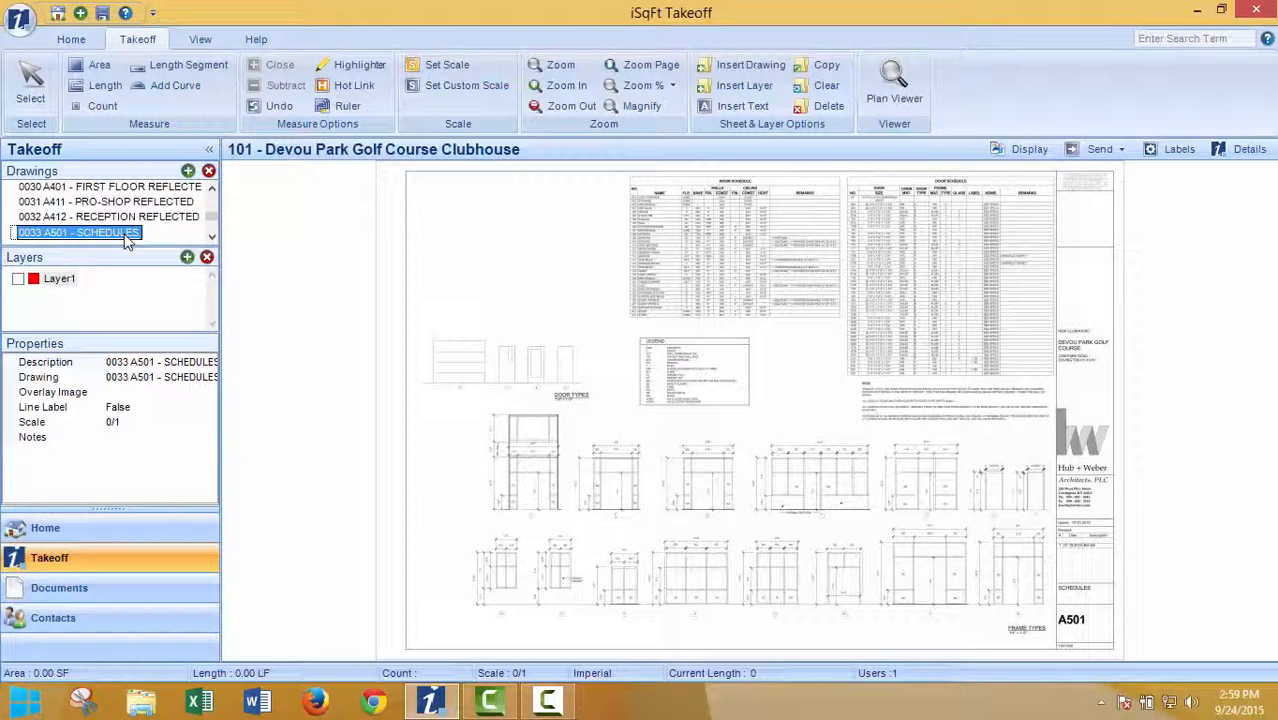
left_click(209, 172)
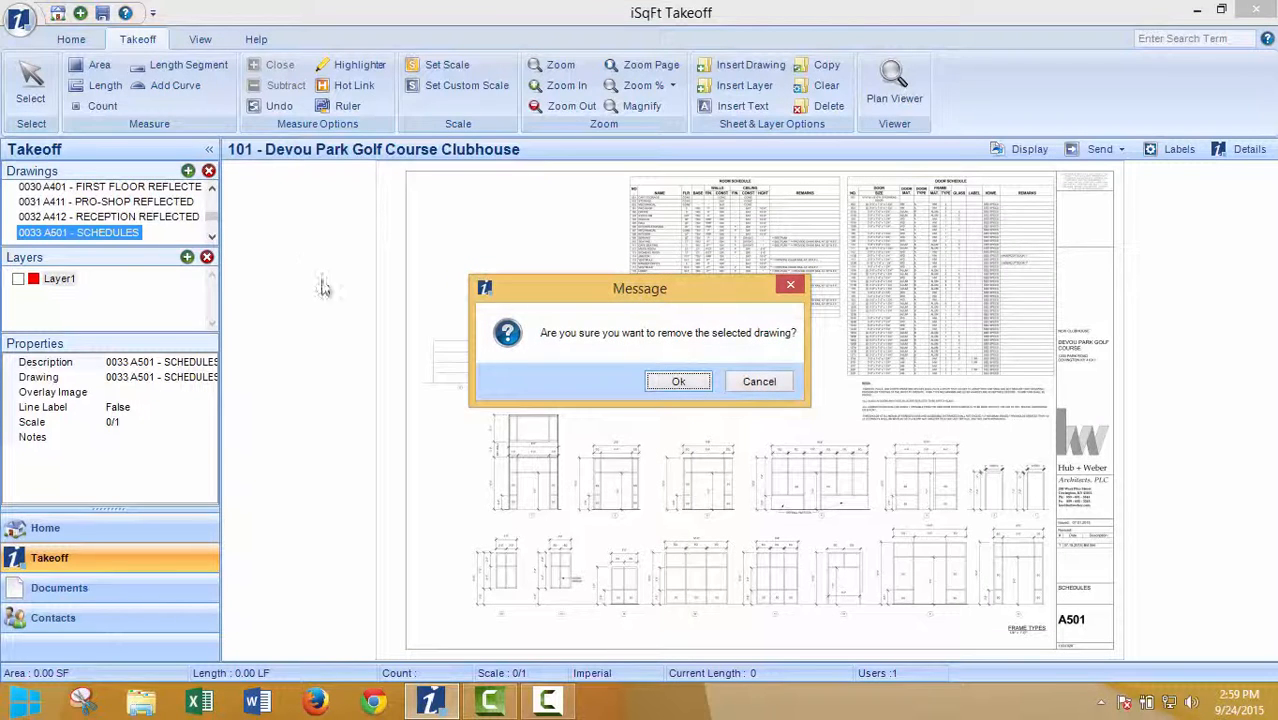
left_click(681, 383)
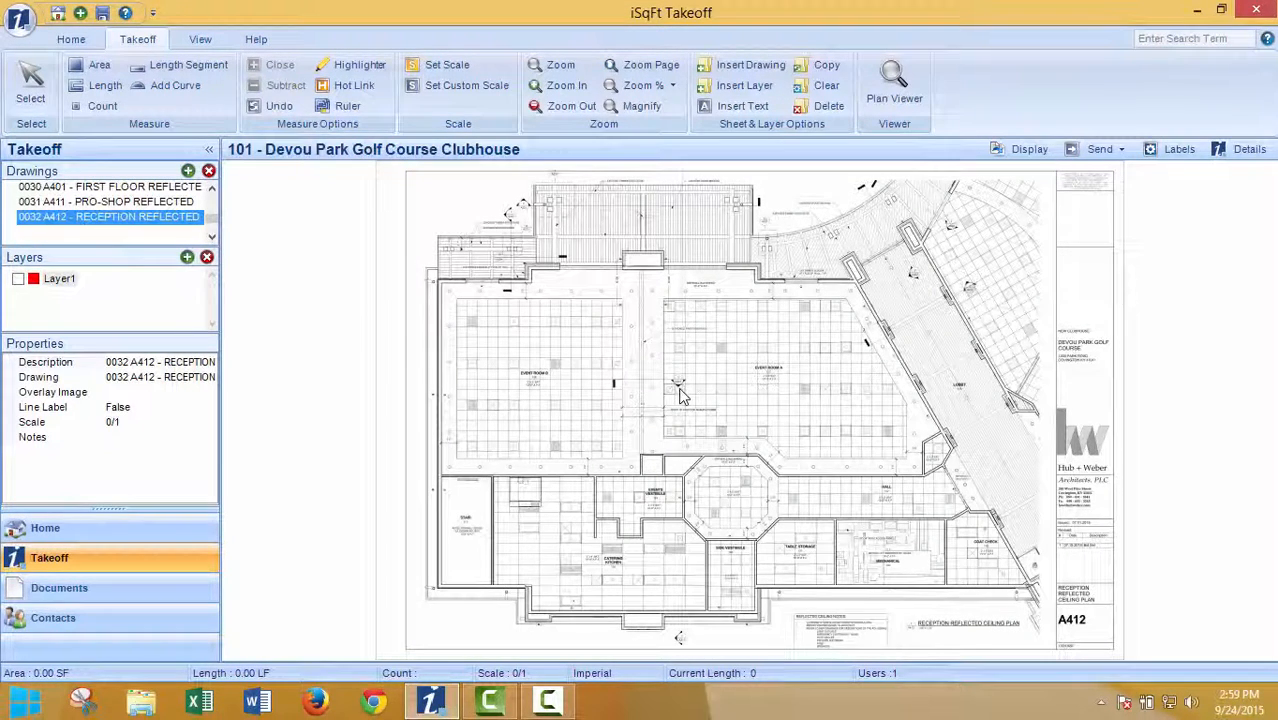